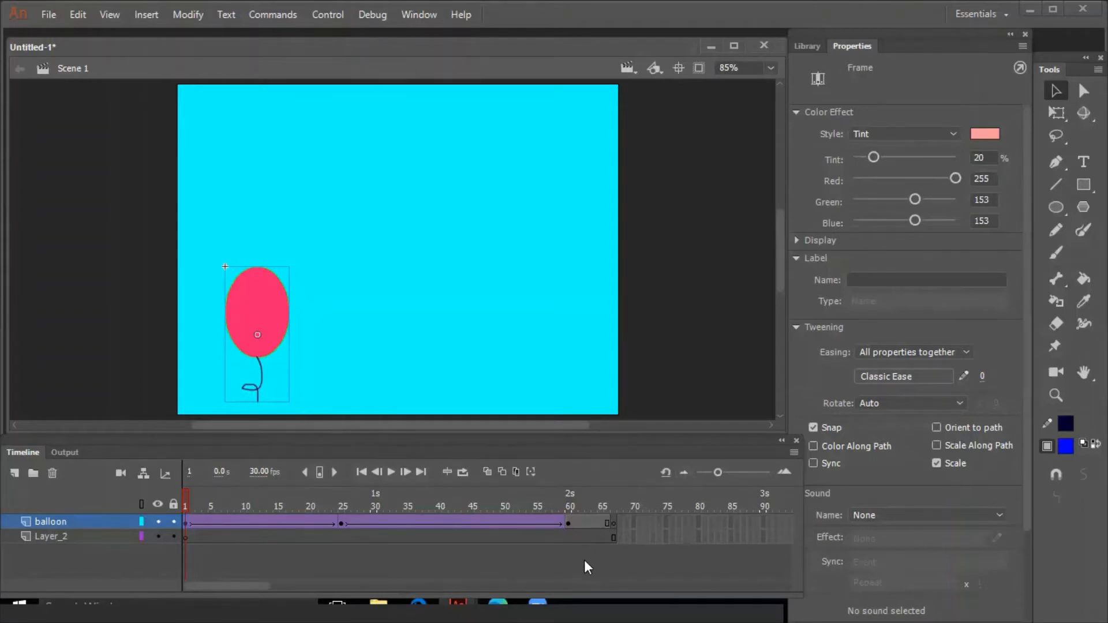
Examine the balloon layer's empty frames after 75, its keyframes at frames 1, 25, 60 and 67, and frame 65
drag(663, 518, 760, 522)
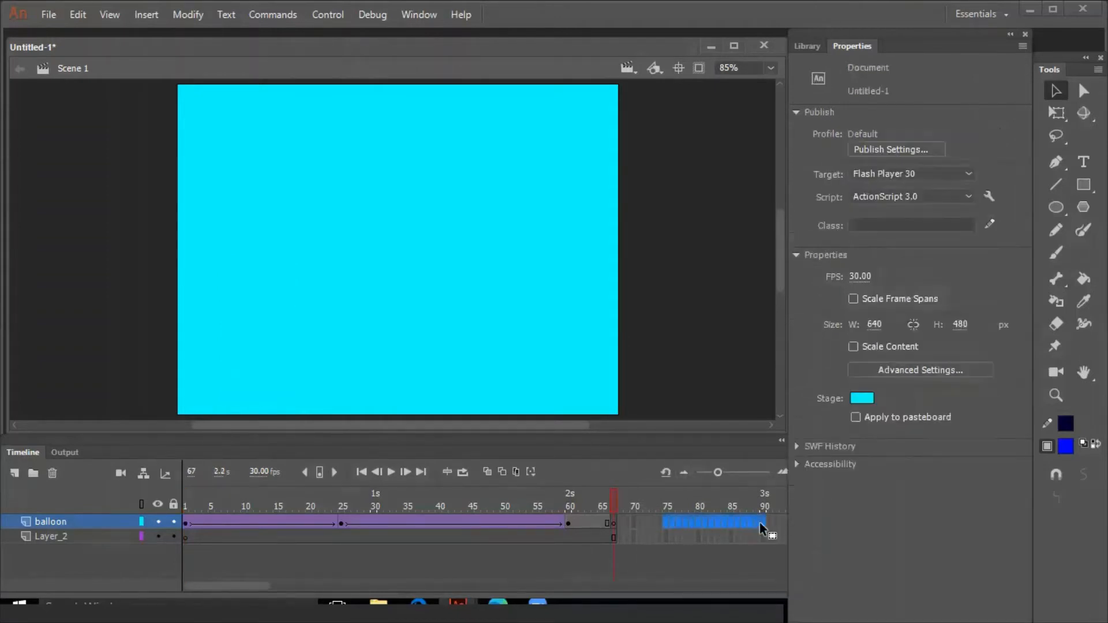
click(673, 523)
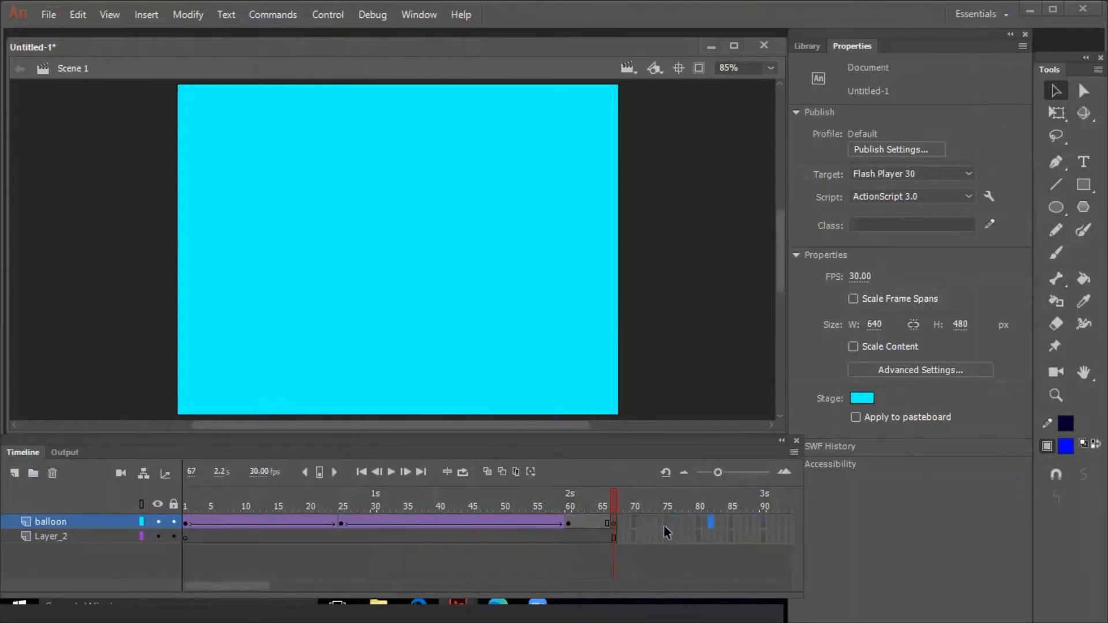
click(187, 522)
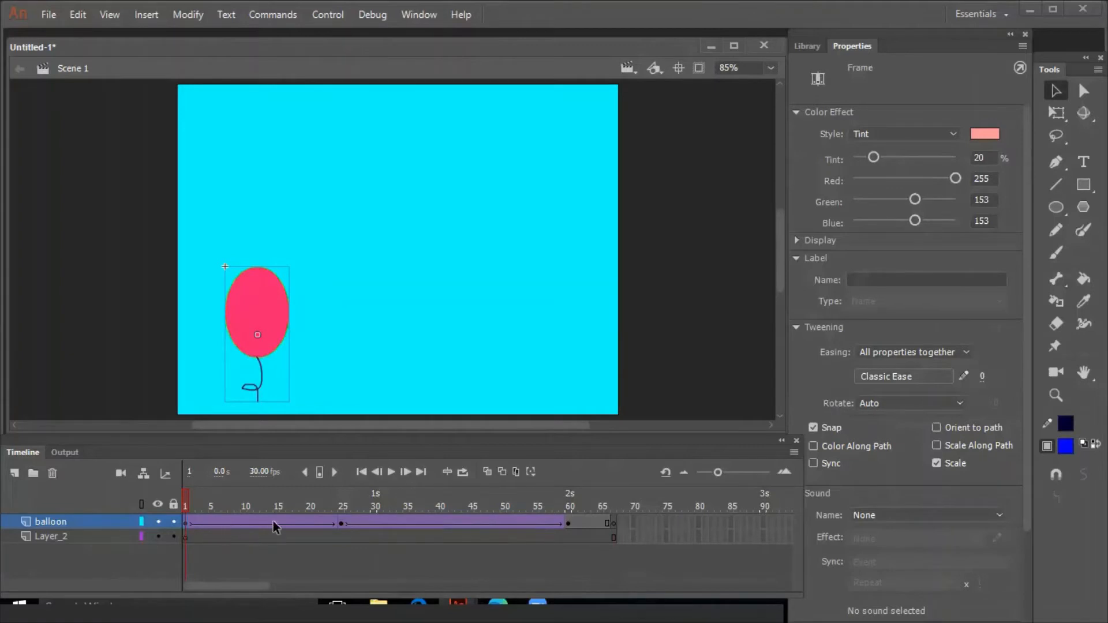
click(341, 522)
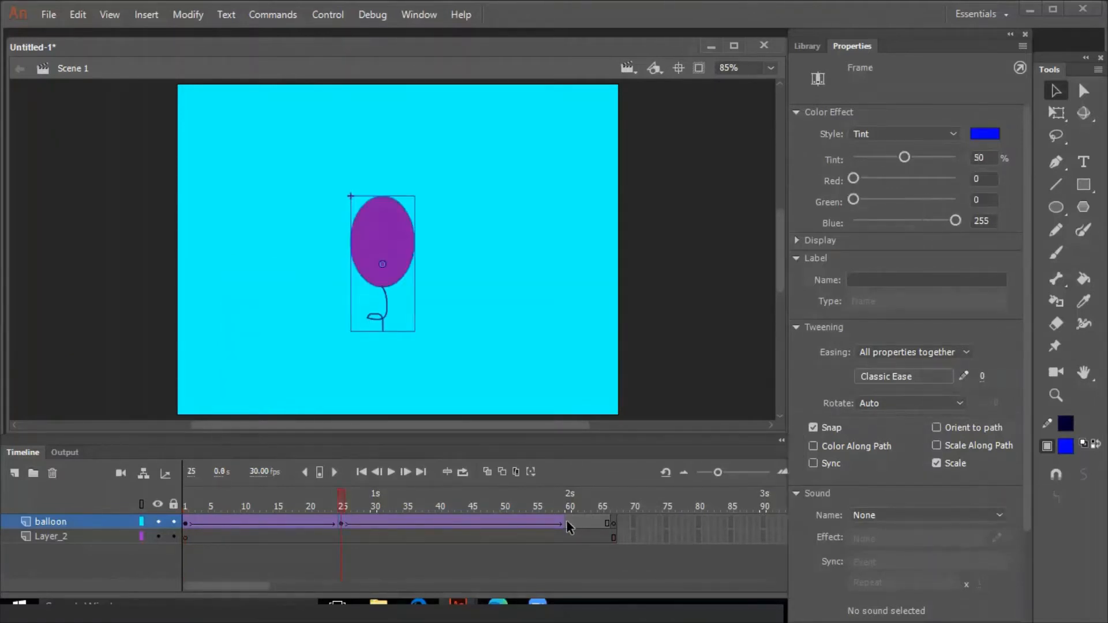
click(567, 522)
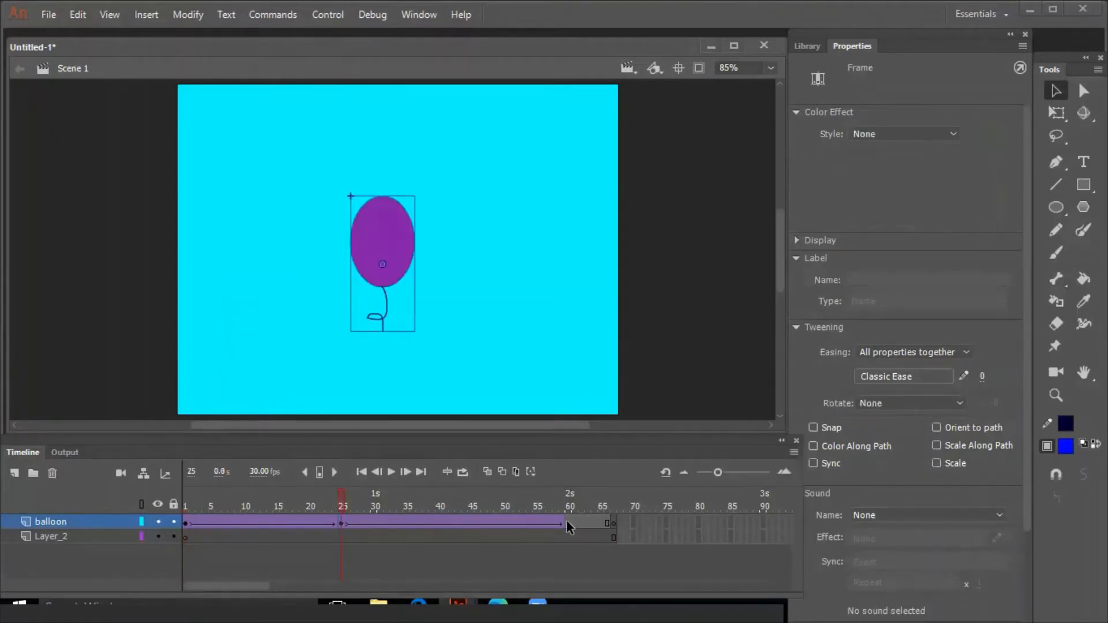
click(614, 523)
click(600, 524)
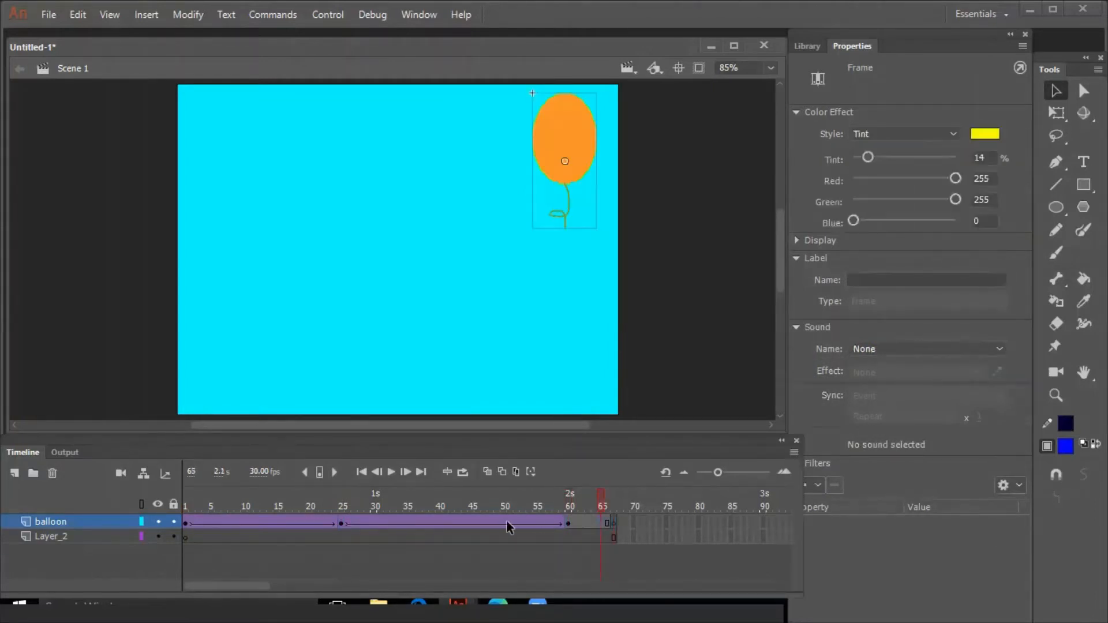
Inspect in-between frames of both balloon classic tweens, such as frames 7, 33, 39, 48 and 50, starting over from frame 1
click(504, 523)
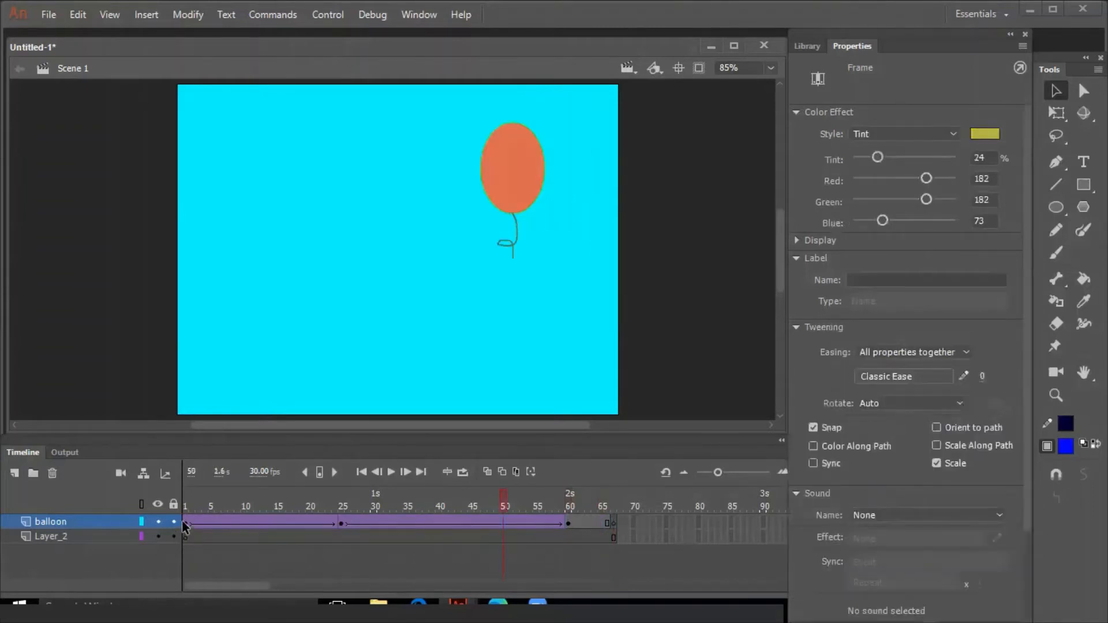
click(184, 523)
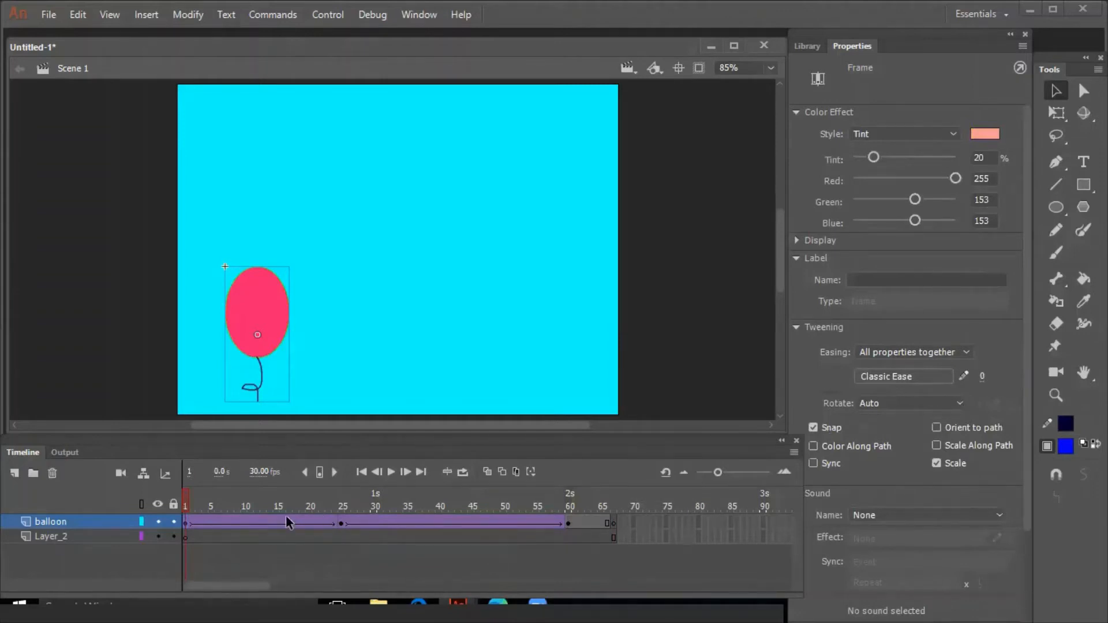
click(222, 523)
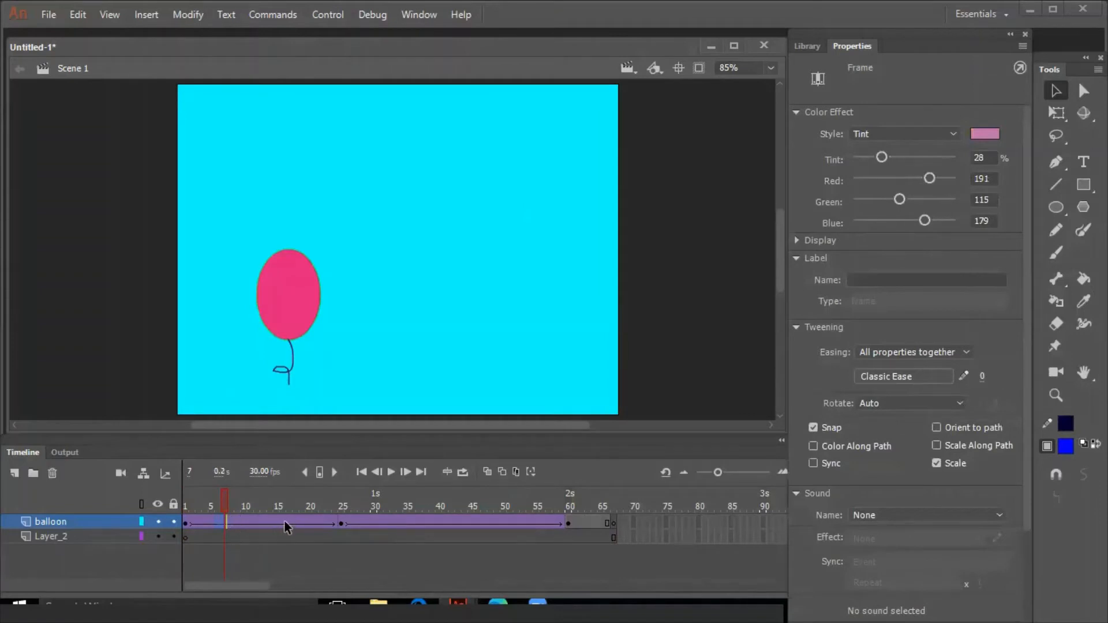
click(286, 521)
click(392, 518)
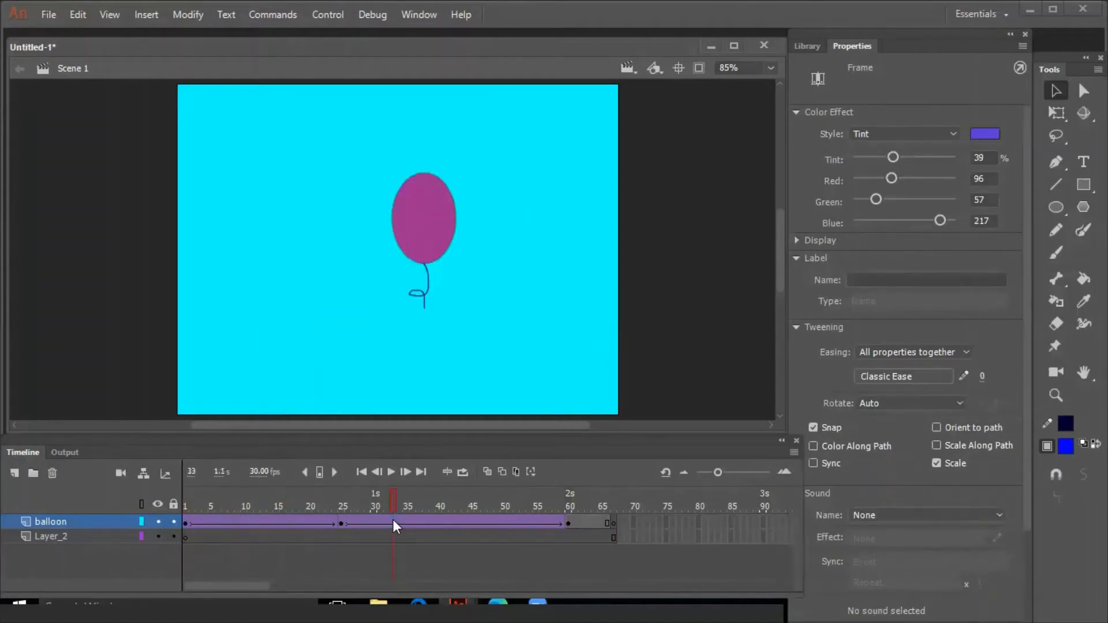
click(430, 523)
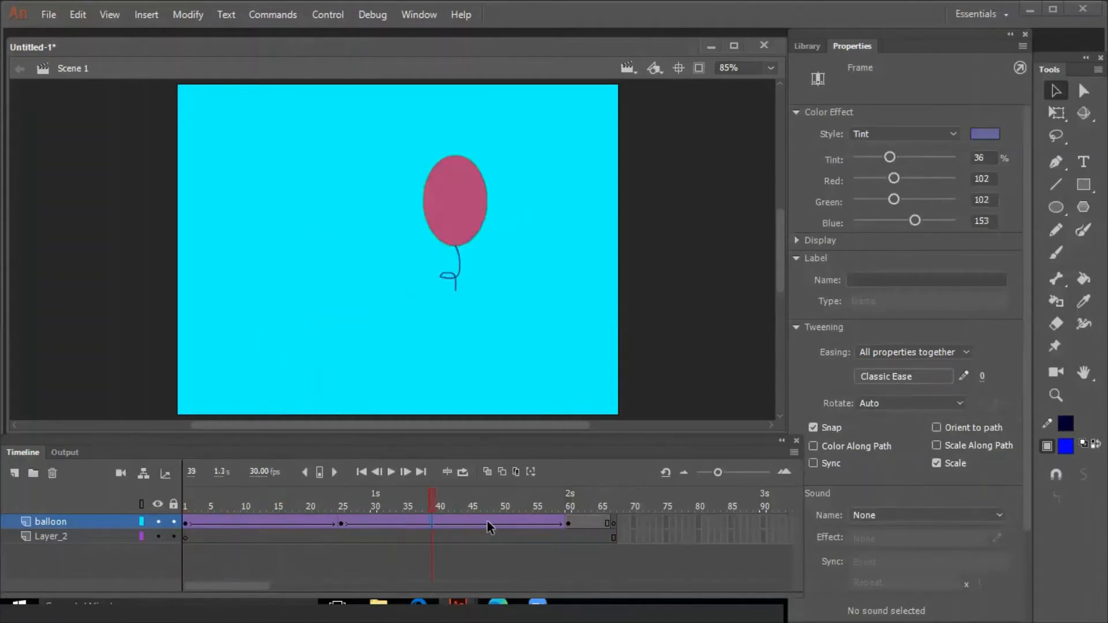
click(488, 521)
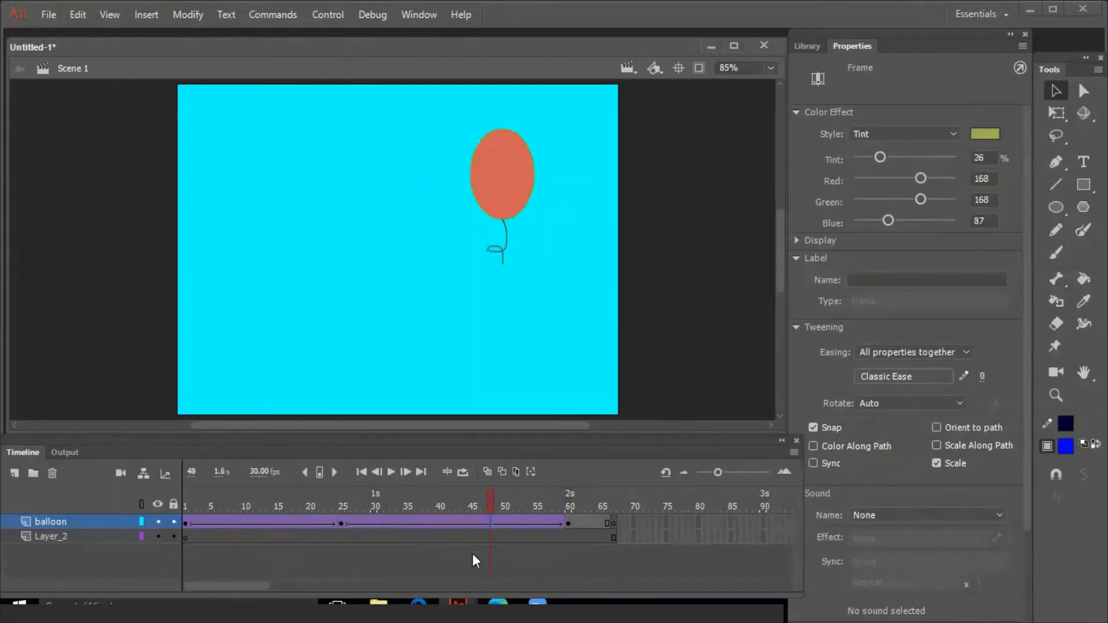
Play the balloon animation on the timeline from frame 1
click(185, 524)
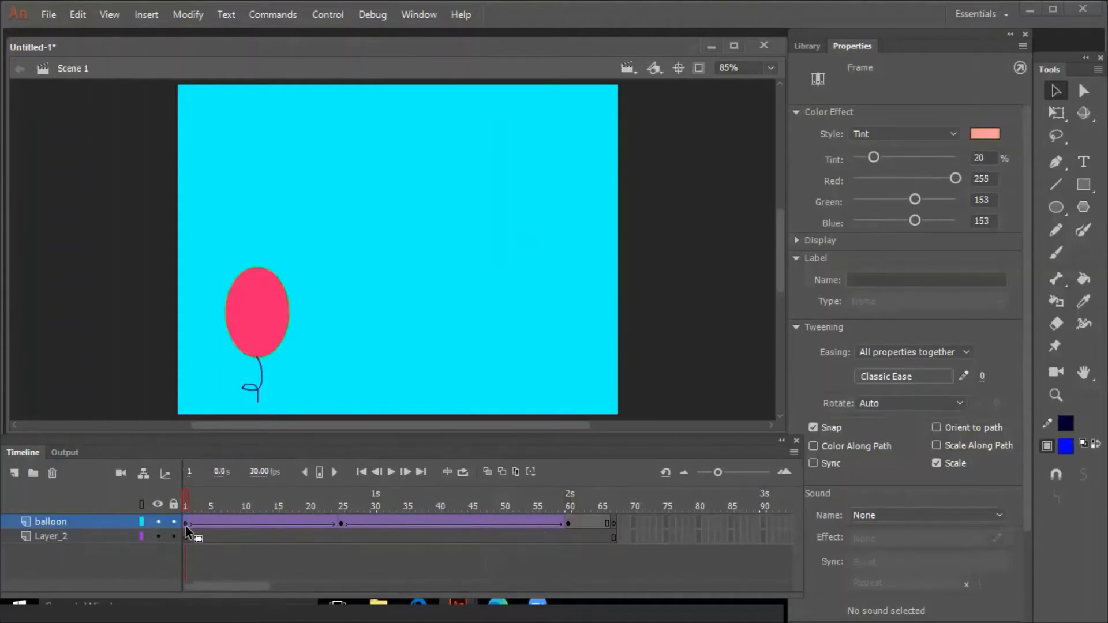
key(Return)
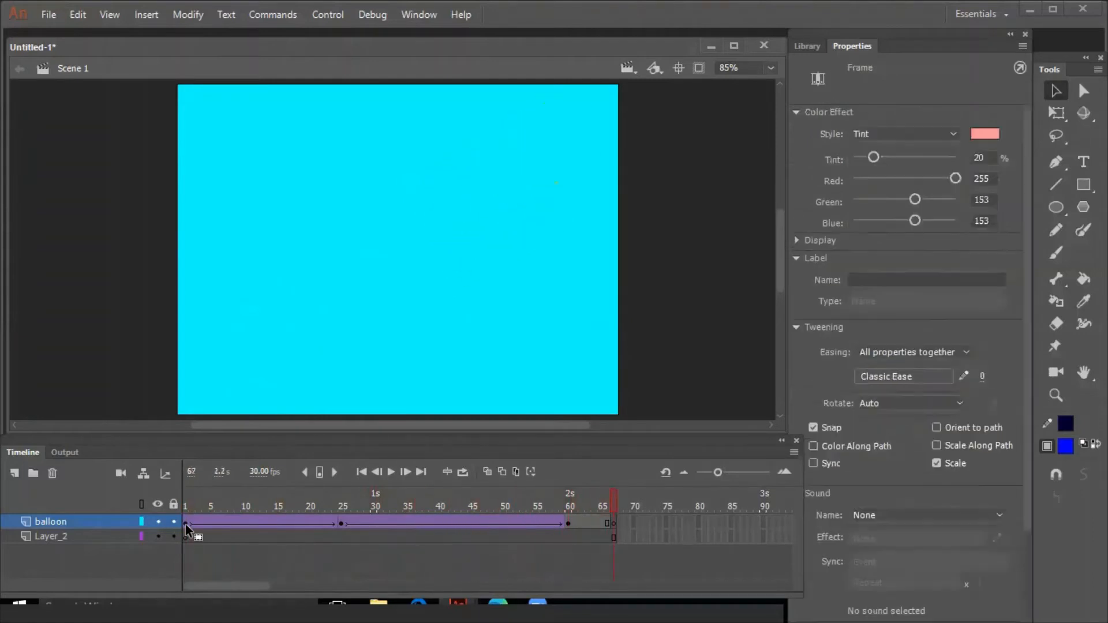
key(Return)
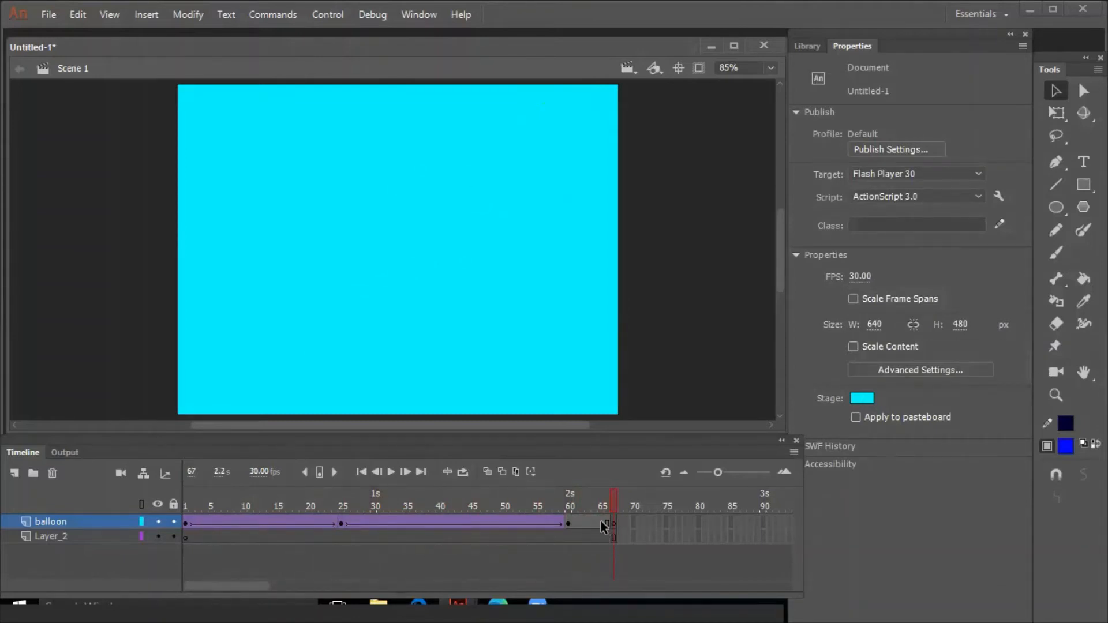
Compare the balloon's position and tint at the keyframes on frames 1, 25 and 60 with the frames just around frame 25
drag(209, 520, 294, 532)
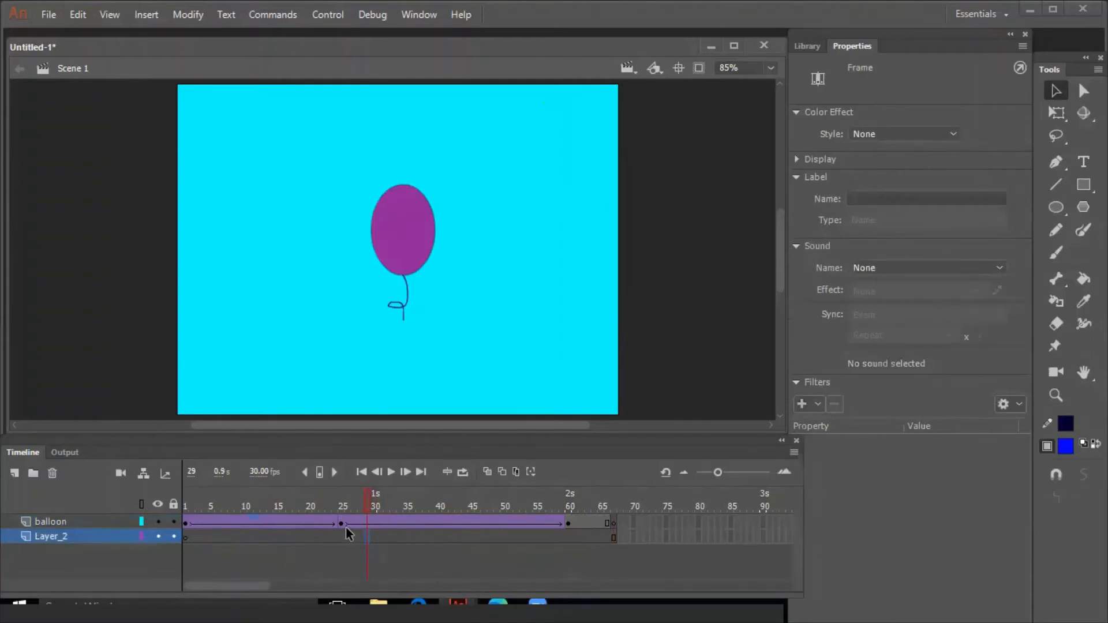
click(570, 525)
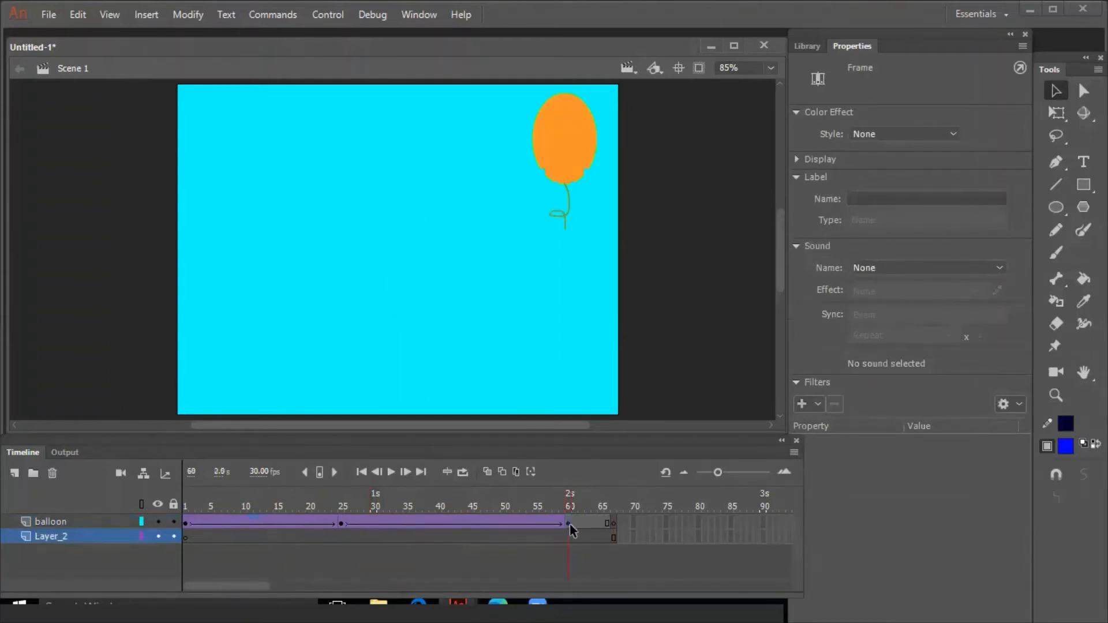
click(342, 524)
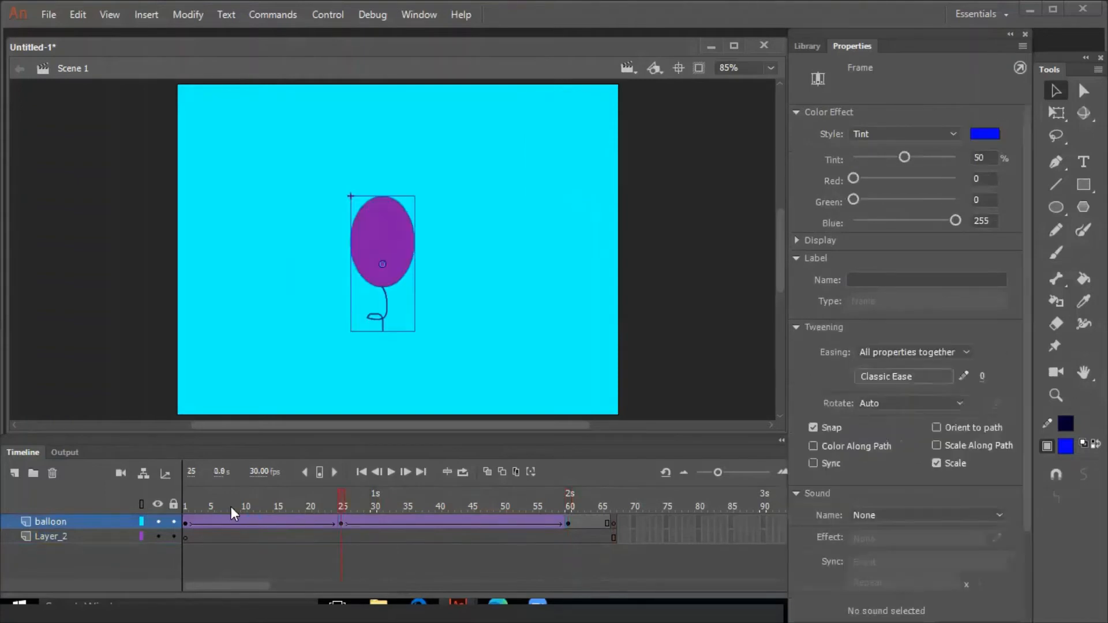
click(186, 524)
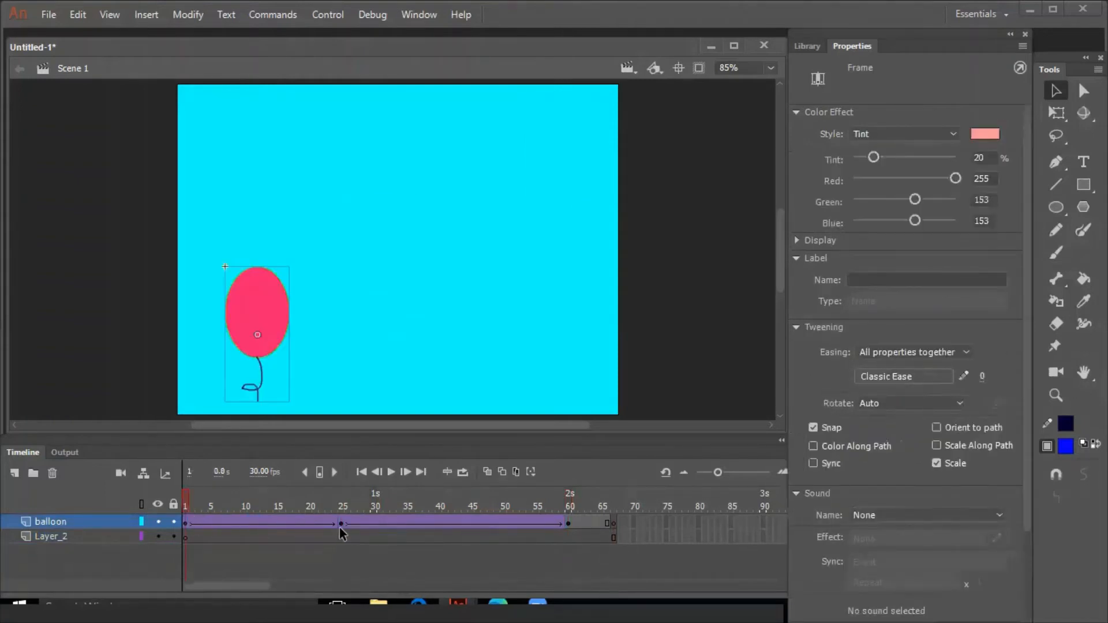
click(343, 524)
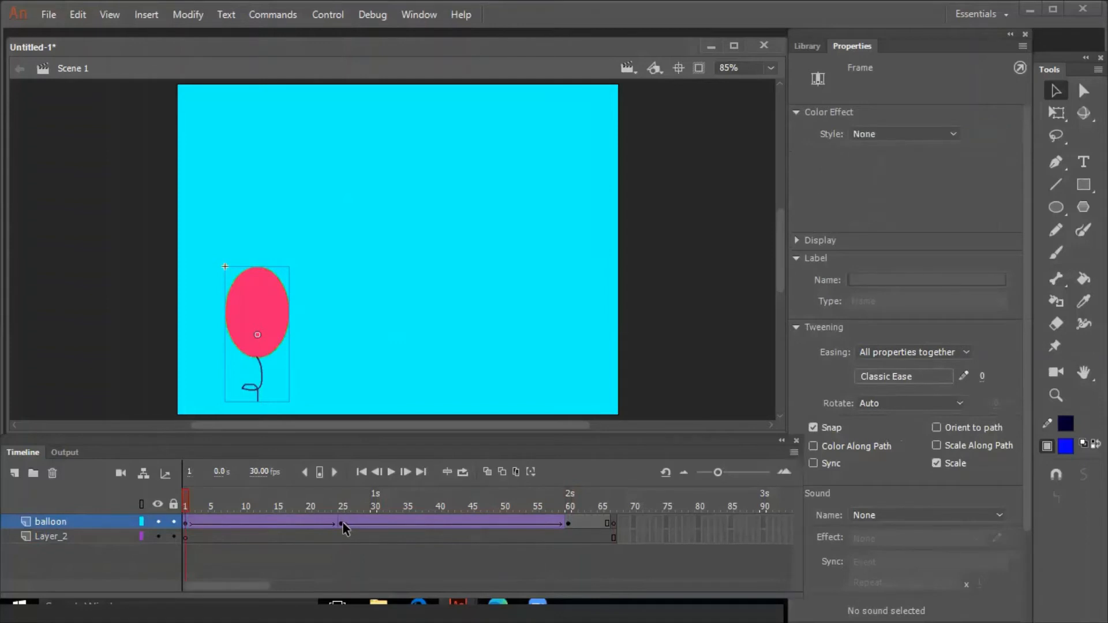
click(567, 524)
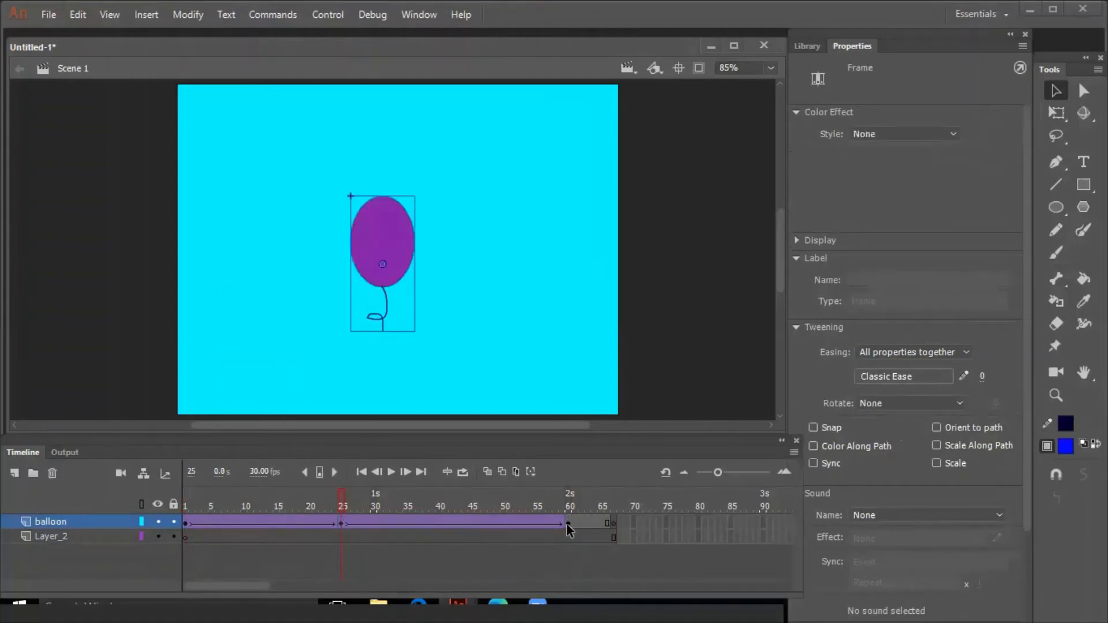
click(346, 533)
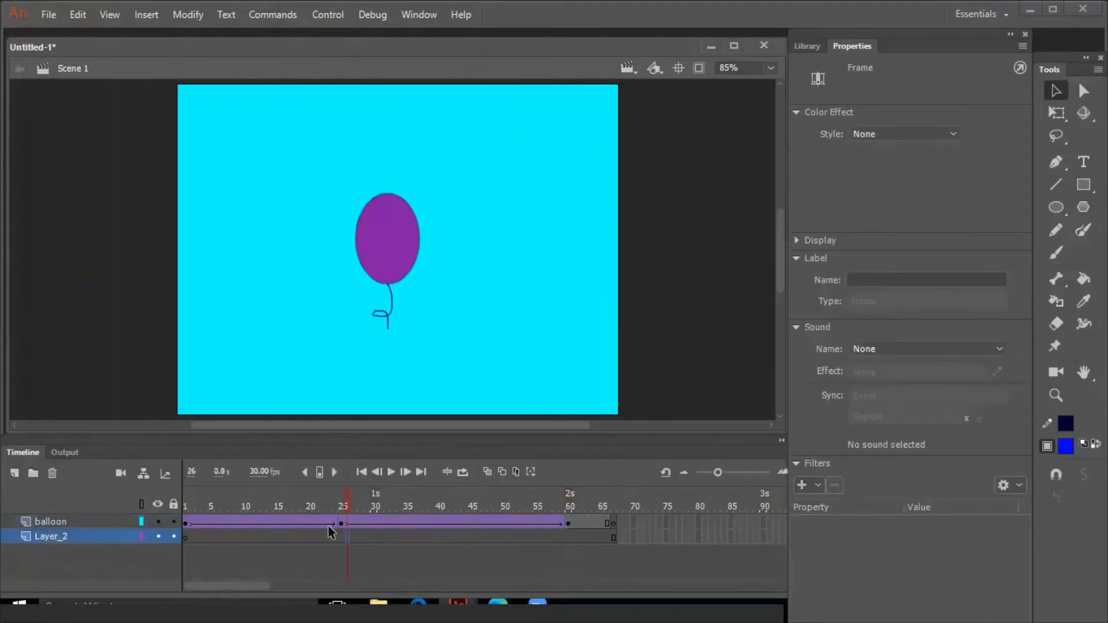
click(328, 524)
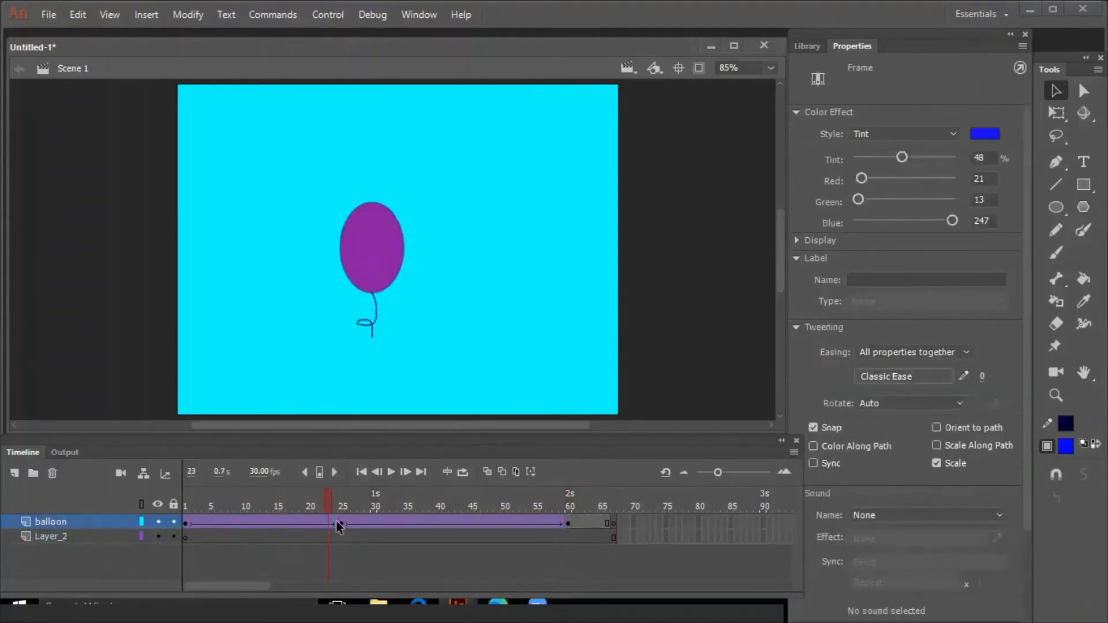
click(341, 523)
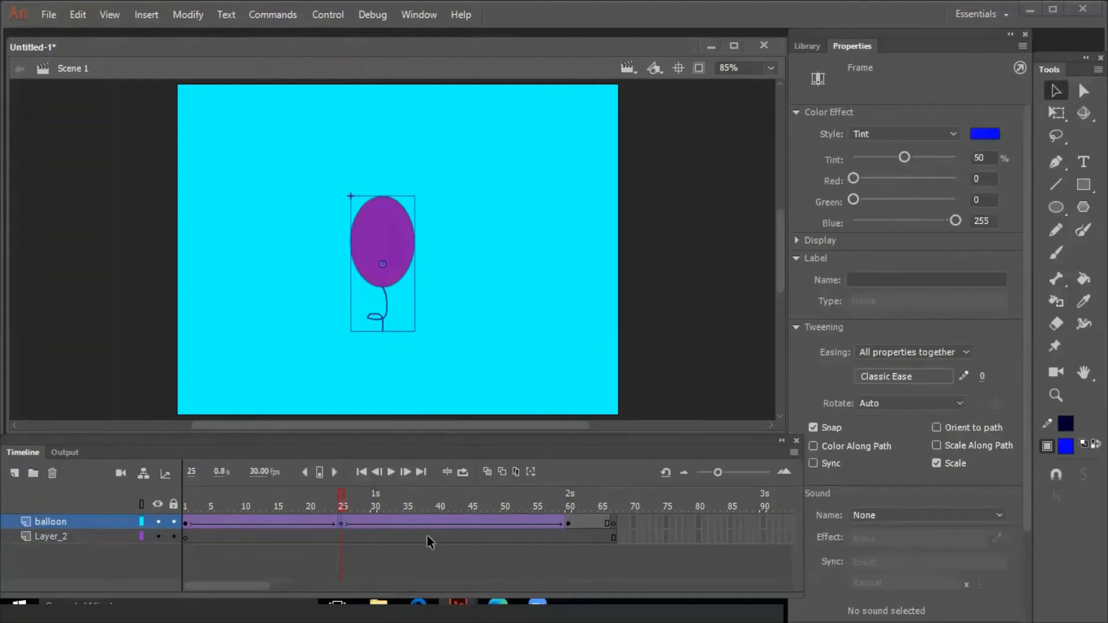
Examine frame 66 of the balloon layer and the two classic tween spans between the keyframes at frames 1, 25 and 60
click(608, 525)
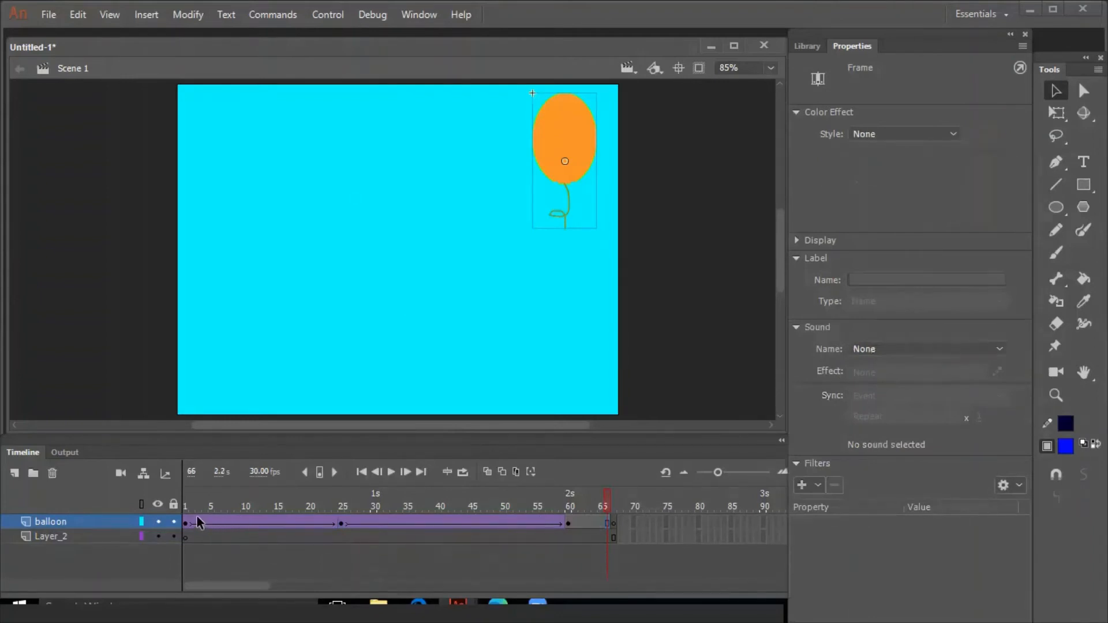
drag(197, 516, 331, 529)
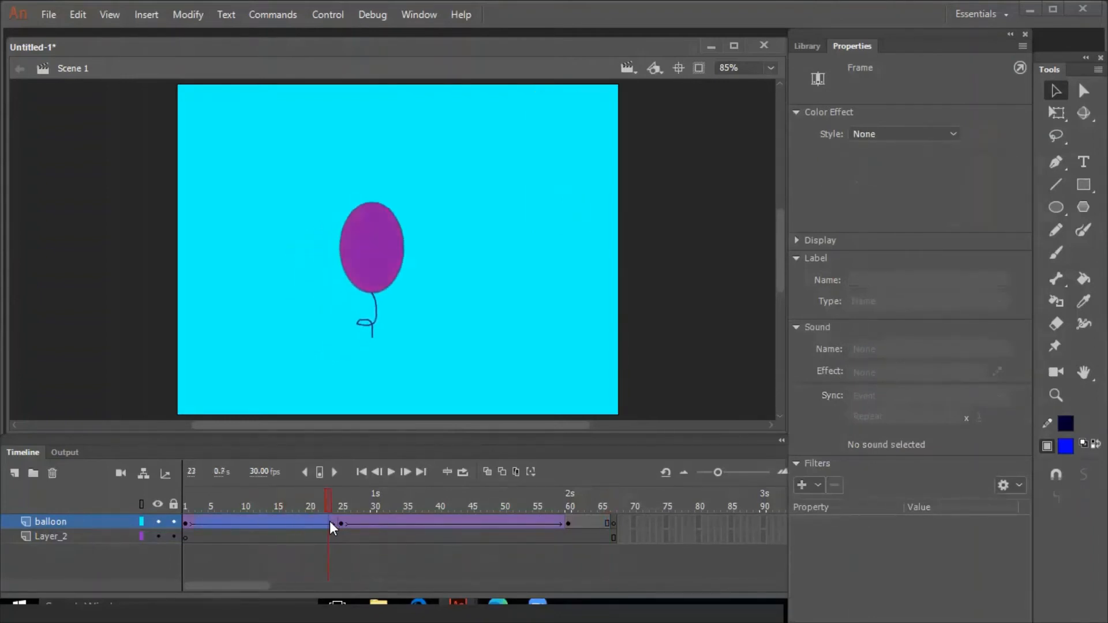
click(331, 523)
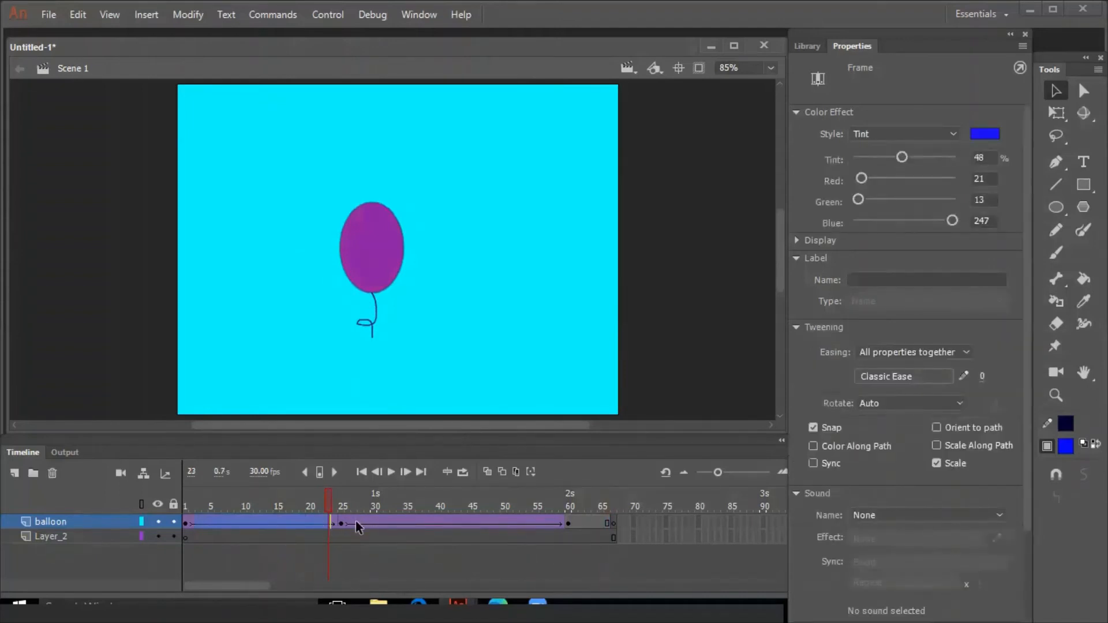
drag(358, 521, 546, 517)
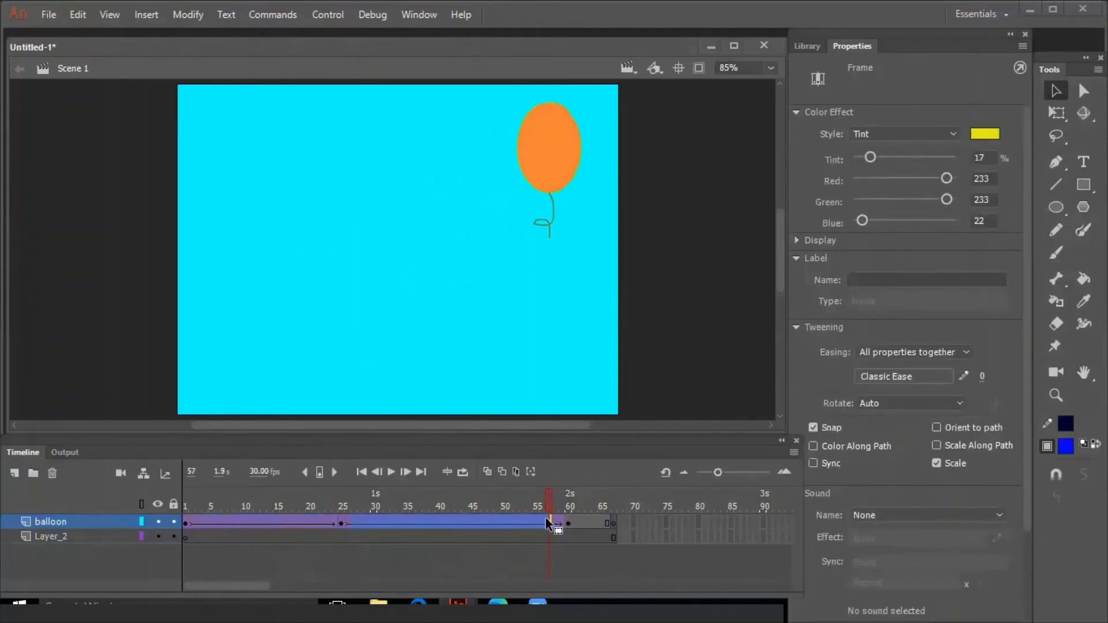
click(277, 523)
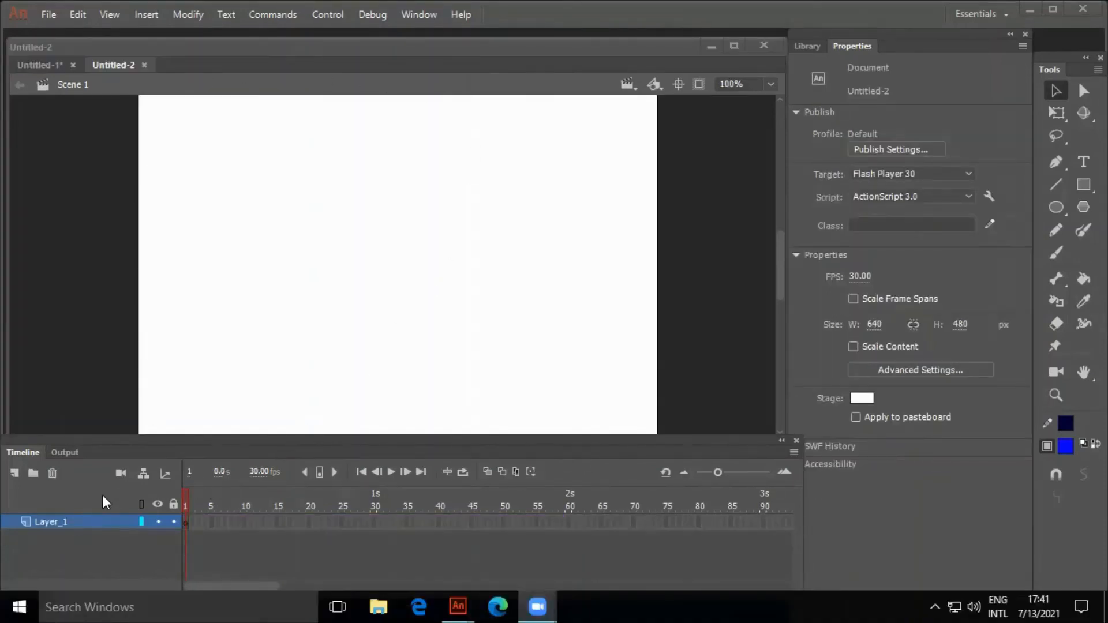
Insert a keyframe at frame 20 of Layer_1 in the Untitled-2 document
click(225, 523)
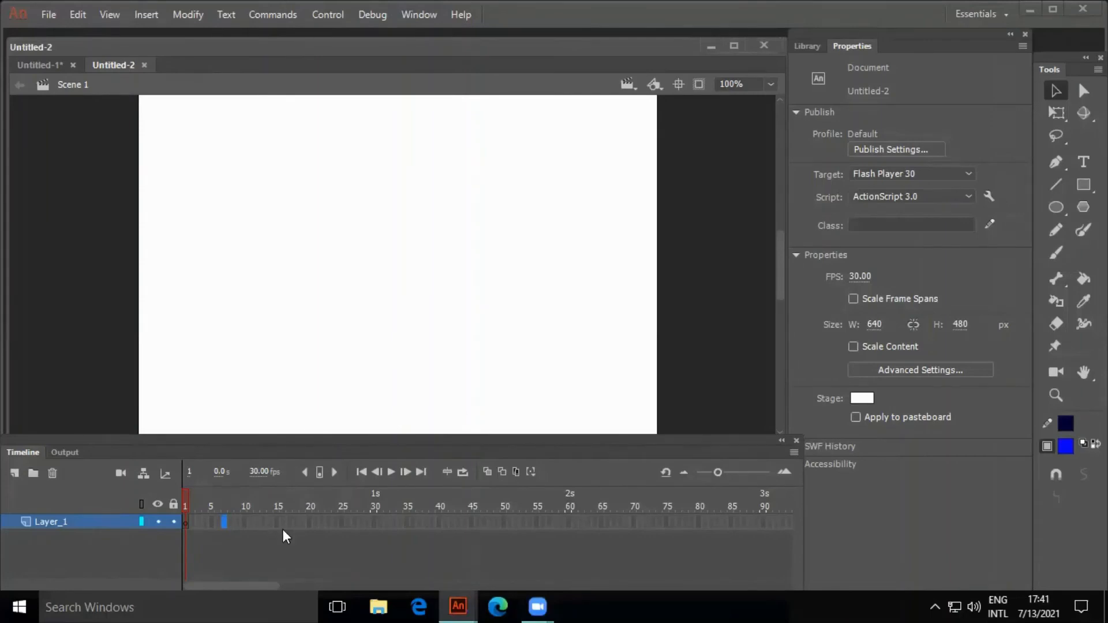
click(276, 521)
click(145, 16)
mouse_move(158, 119)
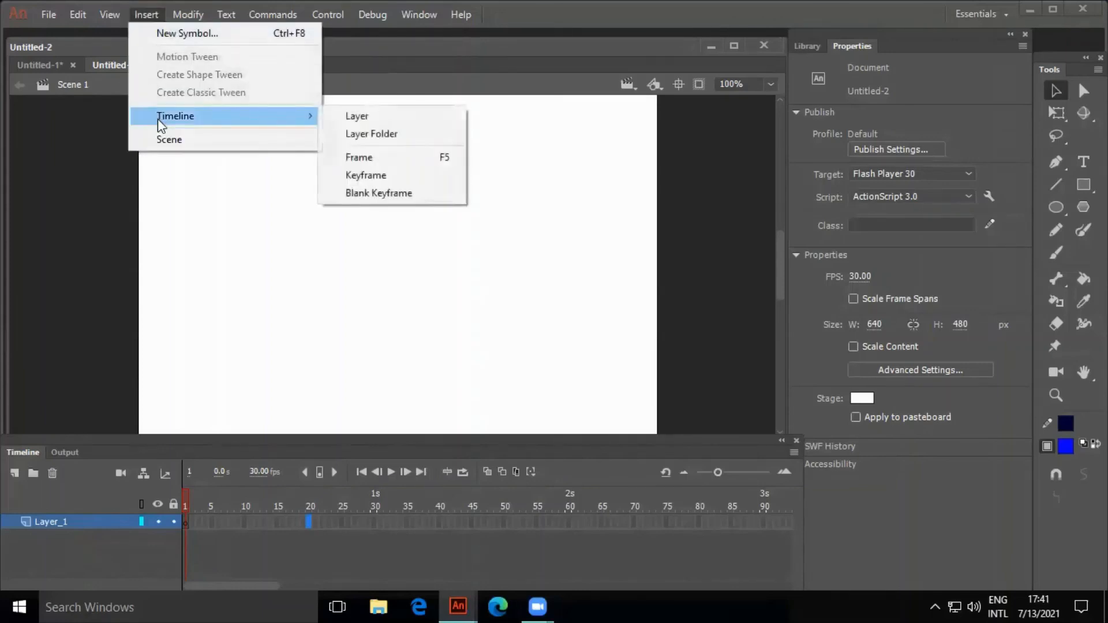
click(339, 179)
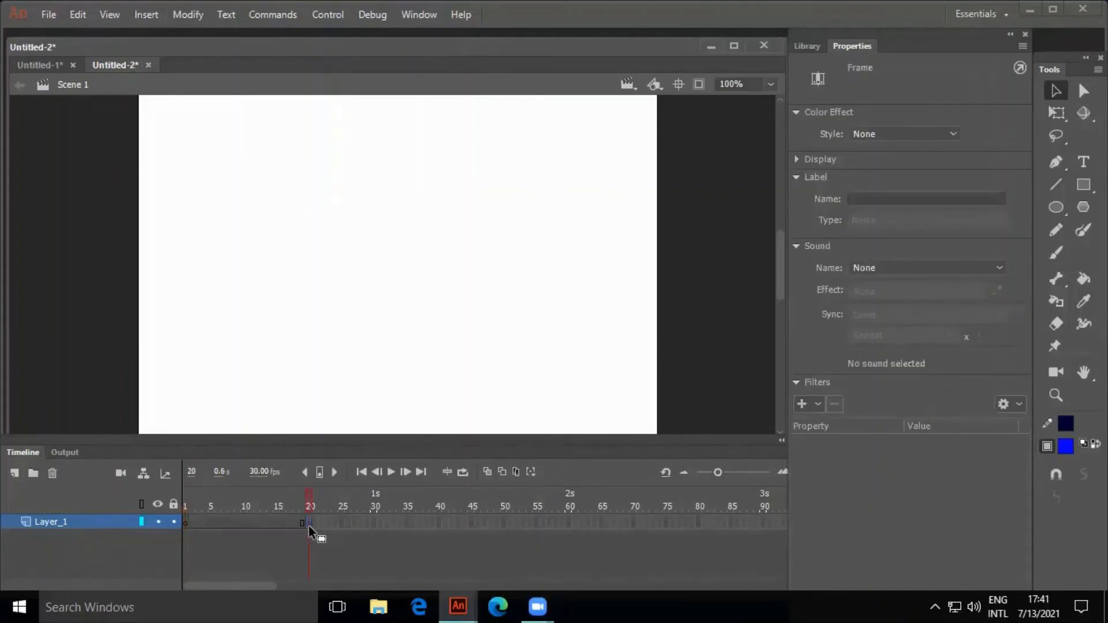
Remove frame 20 from Layer_1 with the Remove Frames command
click(327, 523)
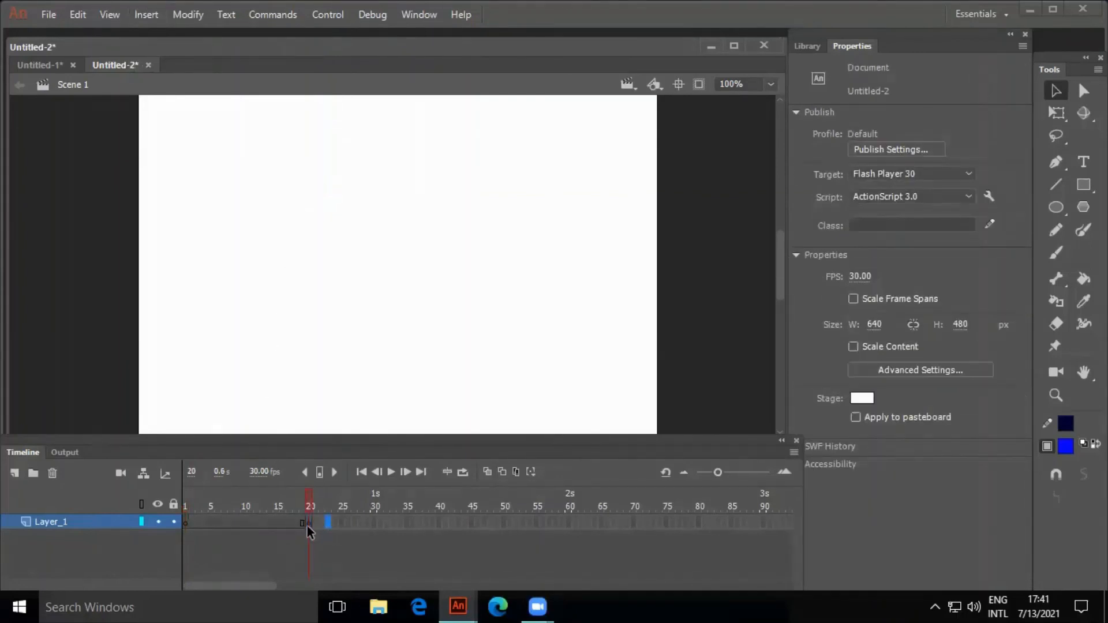
click(310, 523)
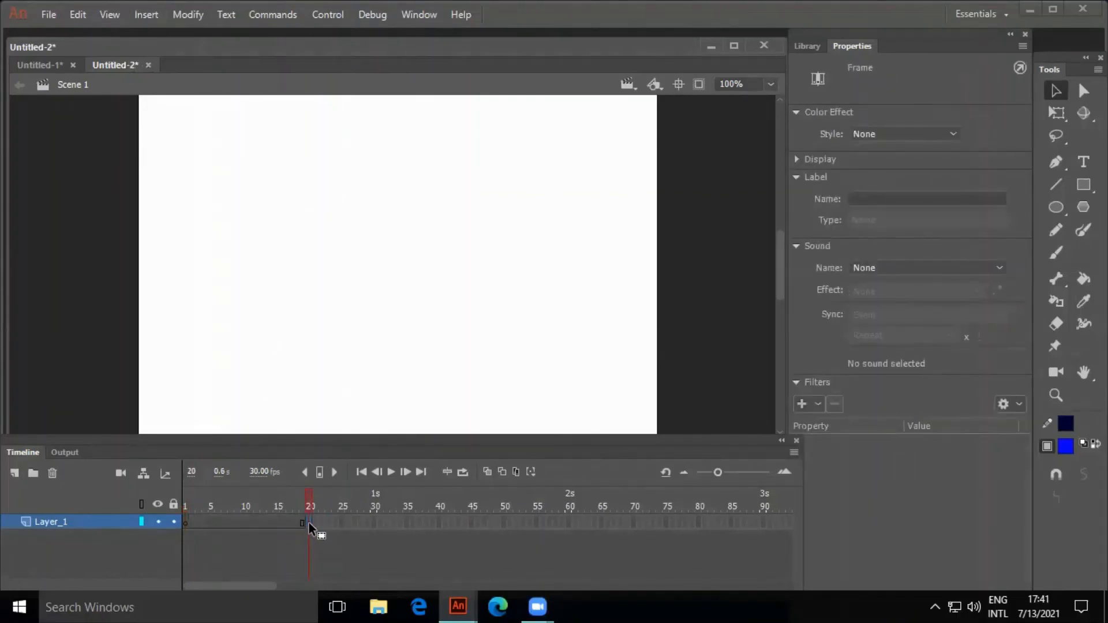
right_click(310, 527)
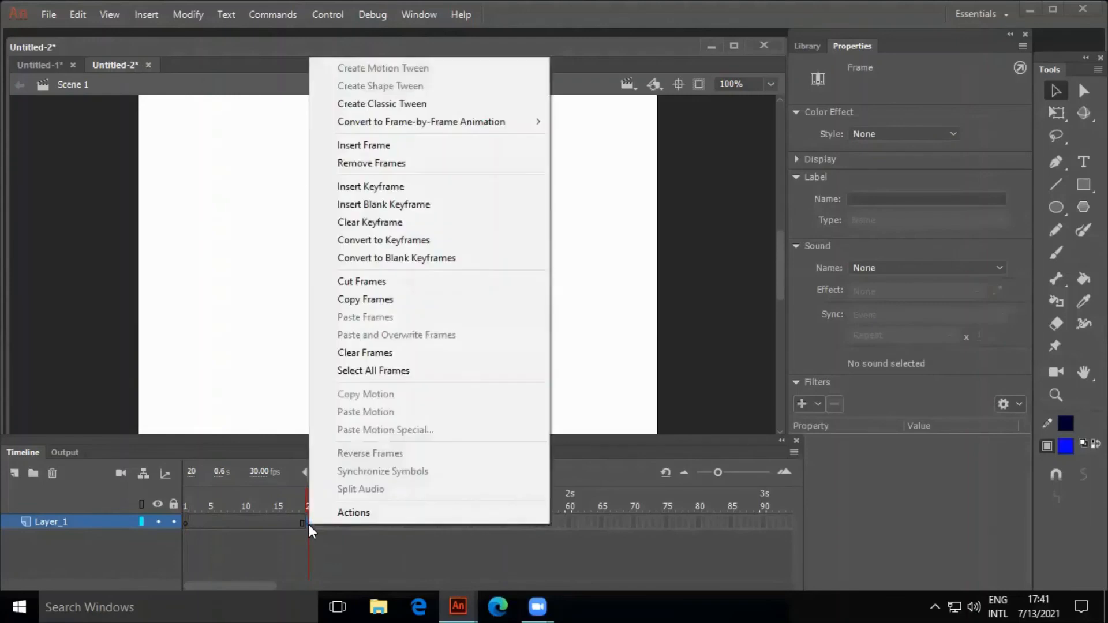
click(379, 164)
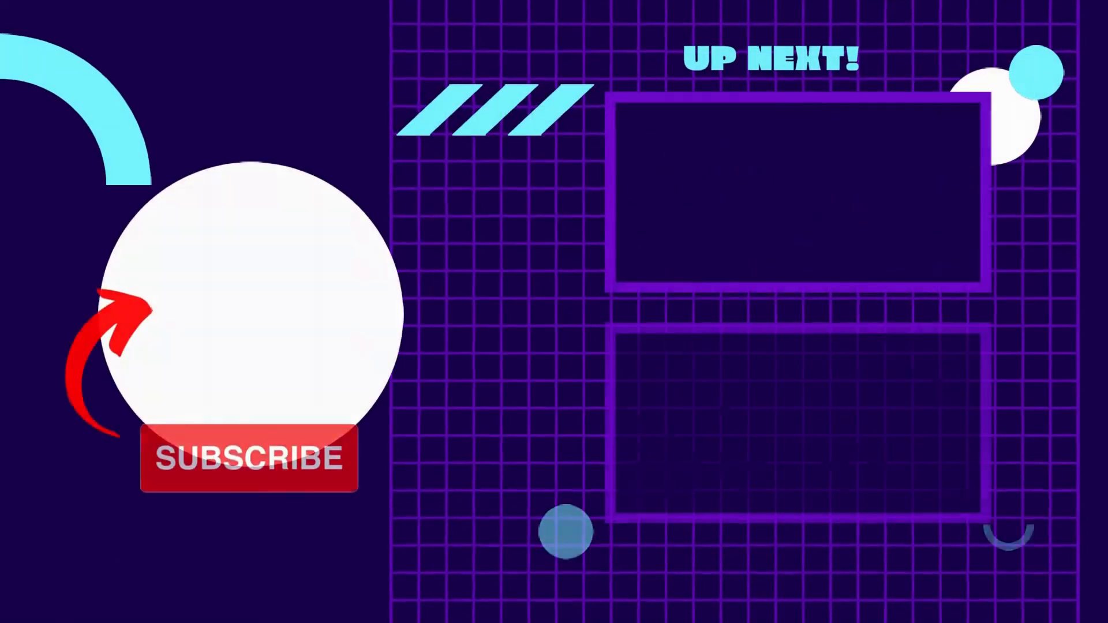